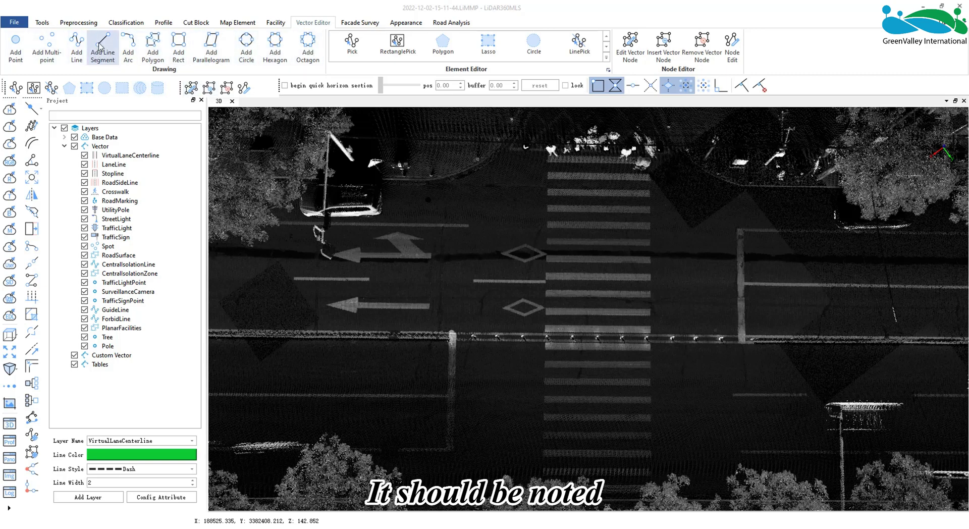
# Select CentralIsolationZone in the Layers tree as the active vector layer
pyautogui.click(128, 273)
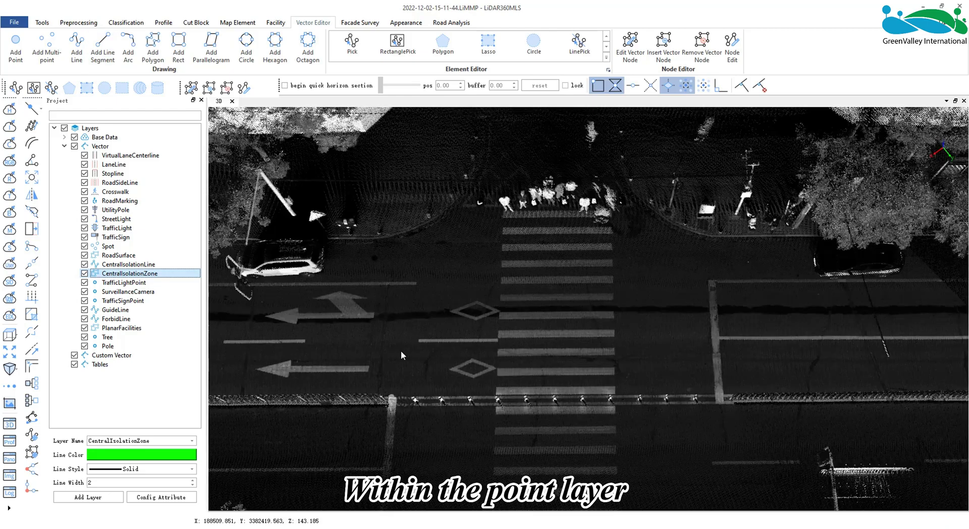
# Use the TrafficSignPoint layer with Add Point at the roadside traffic sign, then make Spot active
pyautogui.click(123, 301)
pyautogui.click(16, 55)
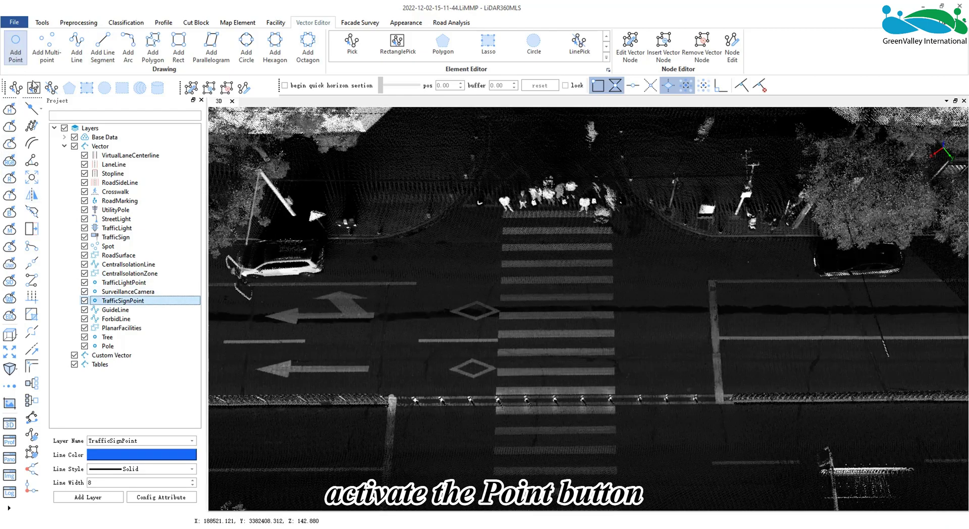
pyautogui.scroll(5, 417, 303)
pyautogui.moveTo(505, 340); pyautogui.dragTo(530, 288)
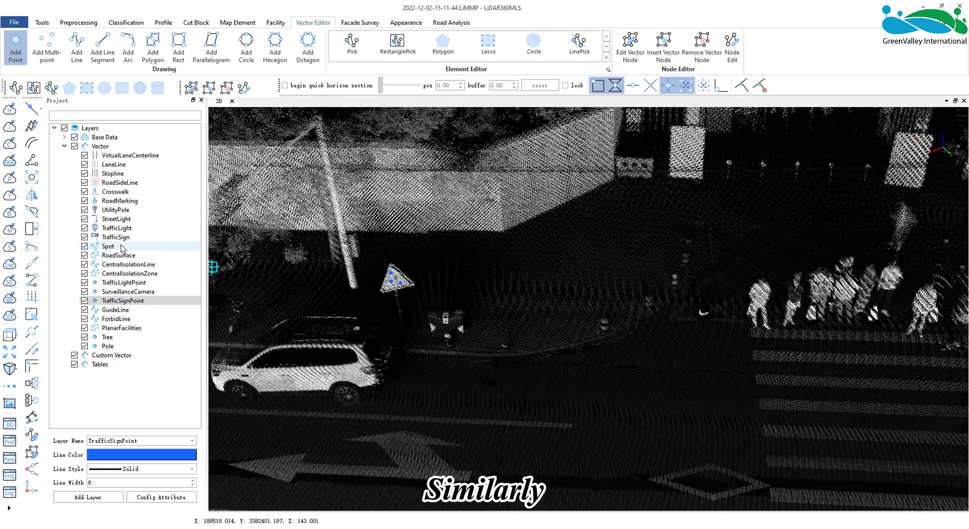
pyautogui.click(123, 246)
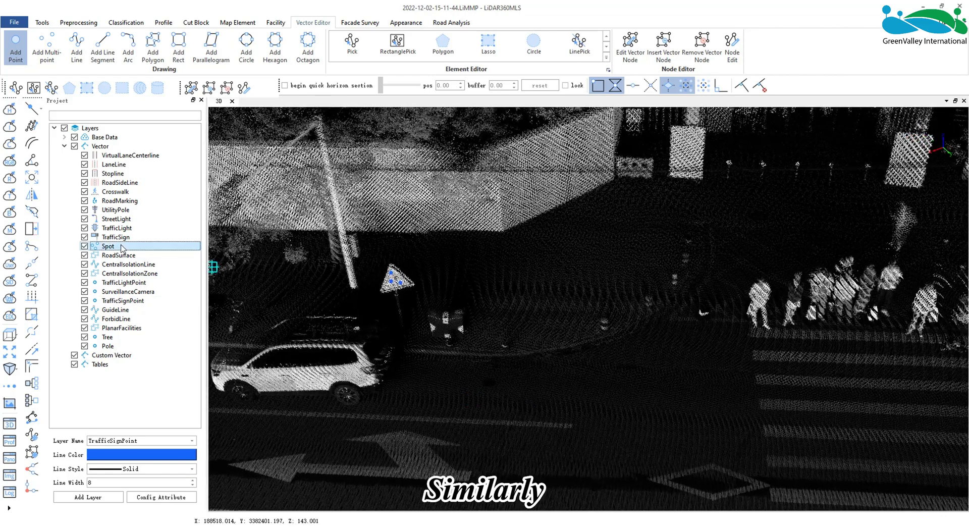
# Place multipoint features on the road beside the crosswalk in the Spot layer
pyautogui.click(46, 48)
pyautogui.moveTo(649, 342); pyautogui.dragTo(475, 331)
pyautogui.click(475, 331)
pyautogui.click(516, 312)
pyautogui.click(594, 320)
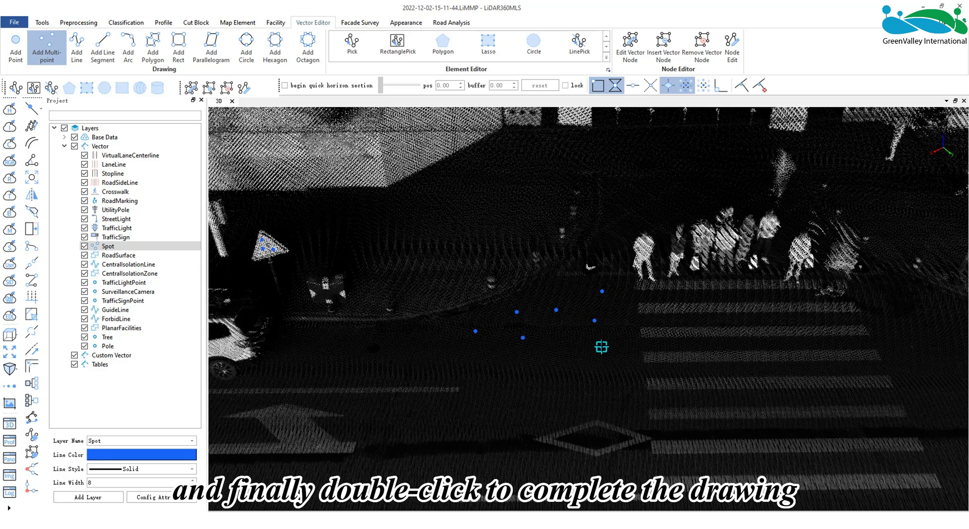
# Check the two Spot features in the attribute table, then set LaneLine active for line drawing
pyautogui.rightClick(171, 252)
pyautogui.click(249, 286)
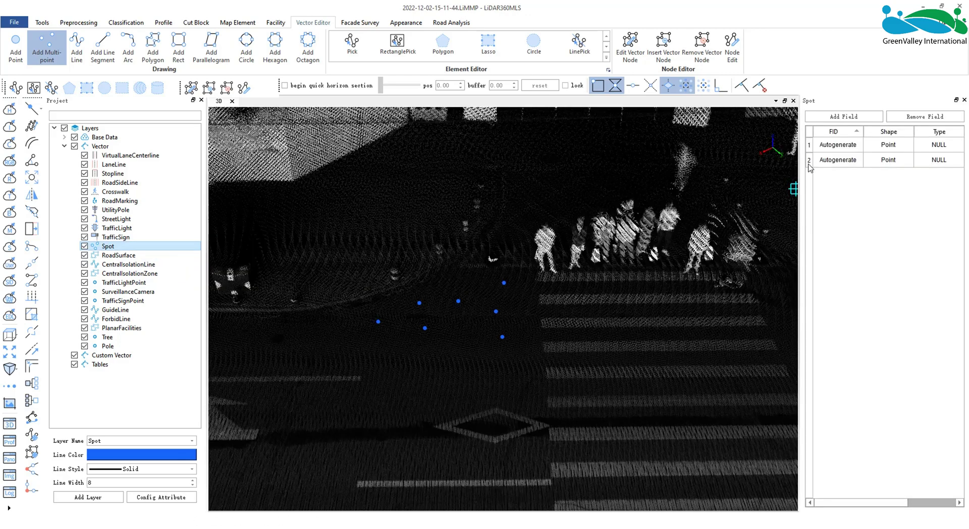
pyautogui.click(809, 146)
pyautogui.click(809, 160)
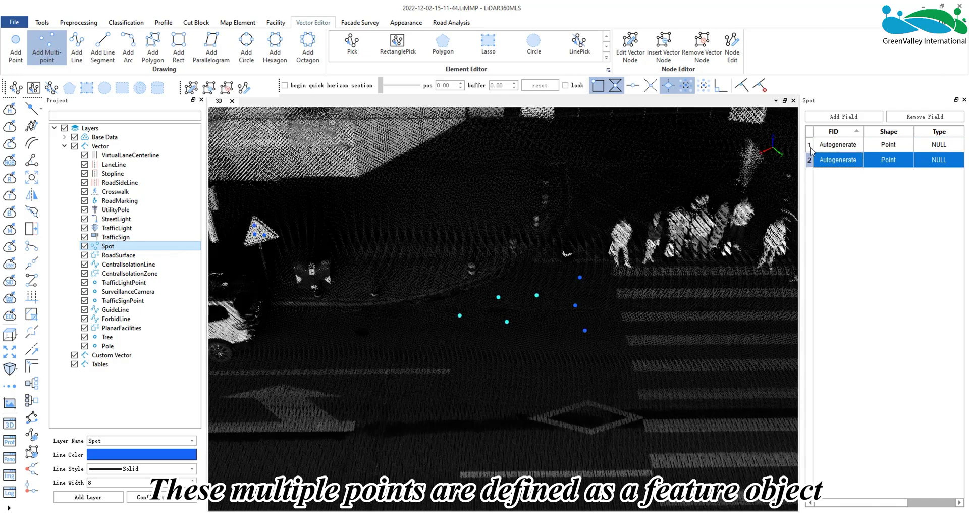
pyautogui.click(880, 268)
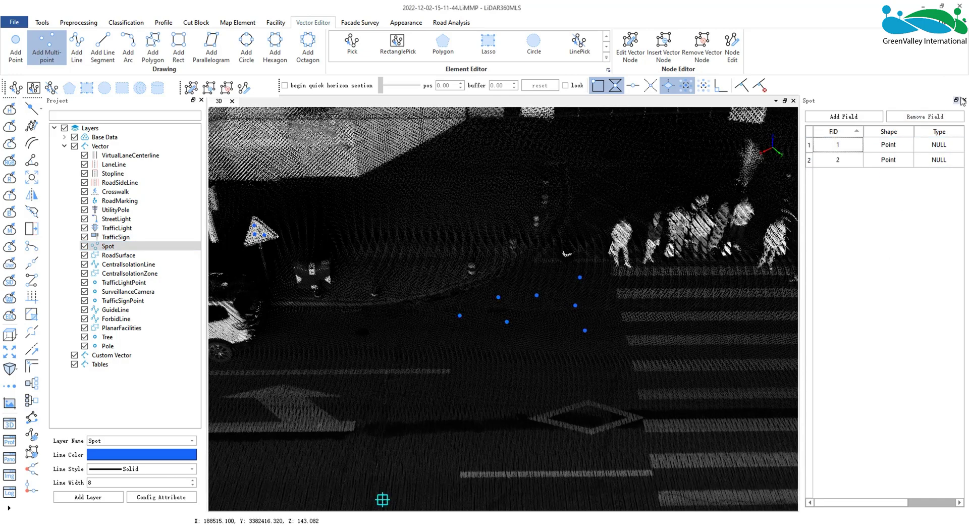
pyautogui.click(963, 100)
pyautogui.click(114, 164)
pyautogui.click(78, 53)
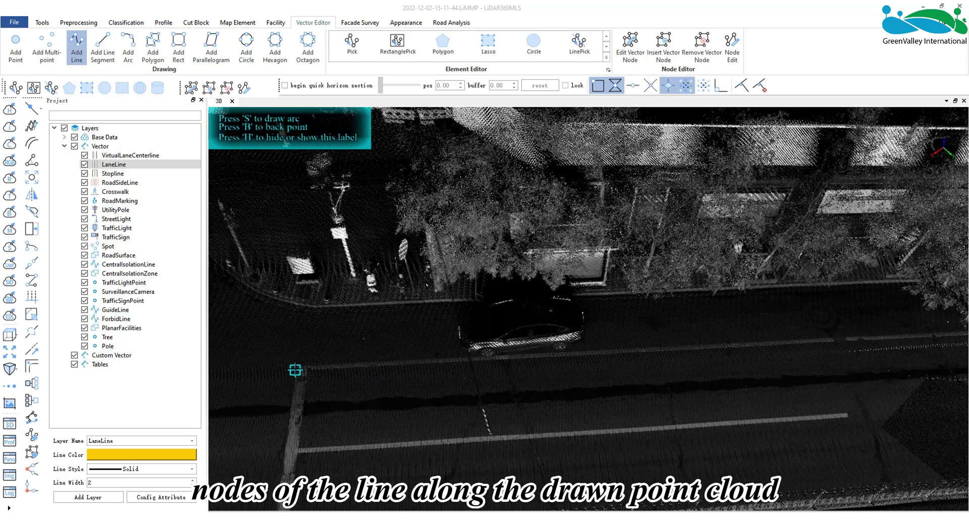
# Place the first lane line nodes along the road edge and remove the last with BackPoint
pyautogui.click(296, 370)
pyautogui.click(547, 357)
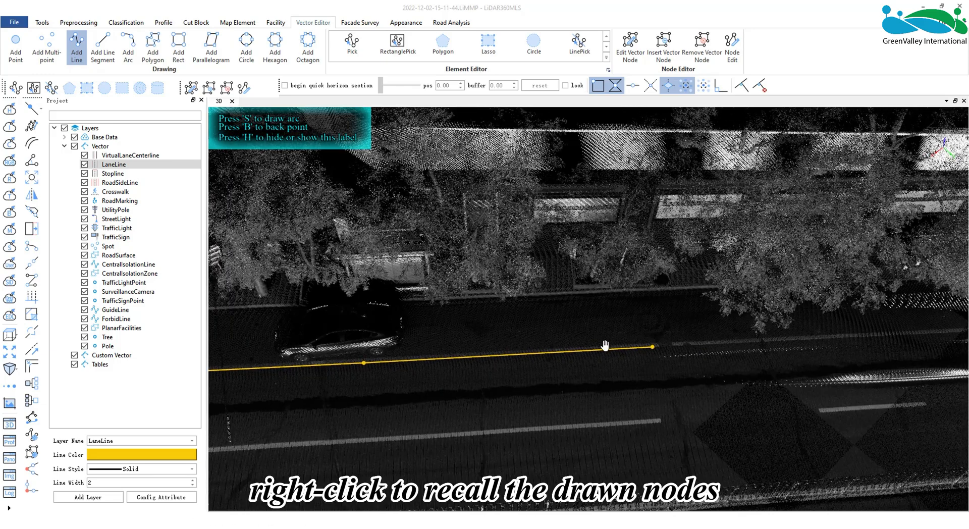
pyautogui.rightClick(722, 344)
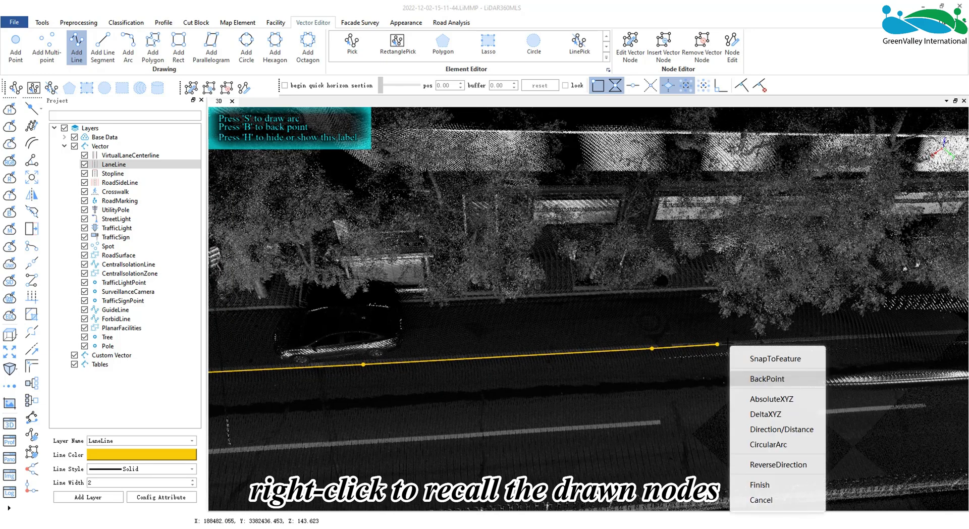
pyautogui.click(783, 383)
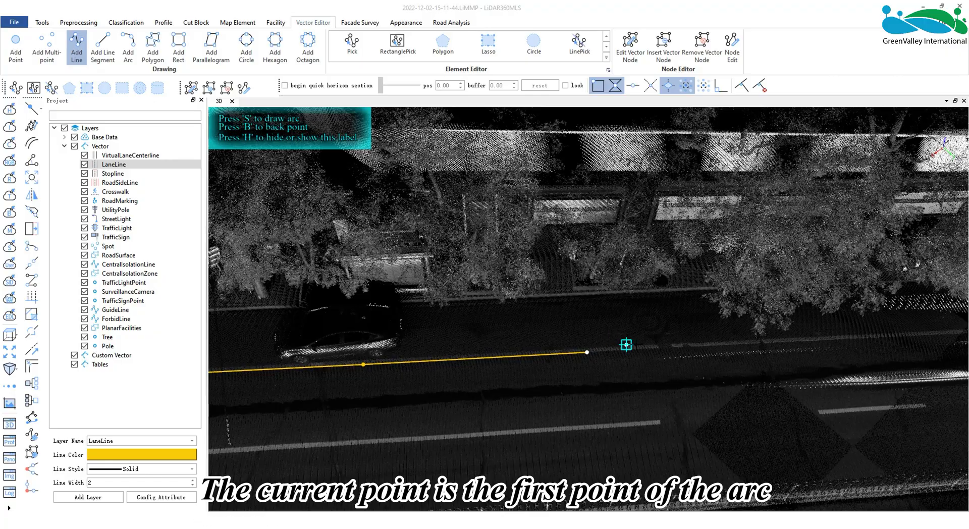
pyautogui.scroll(4, 693, 344)
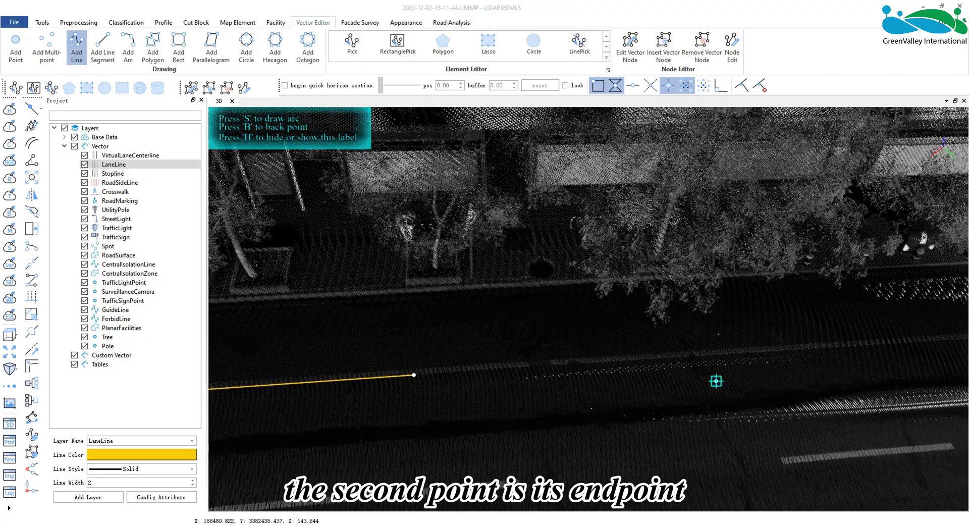
pyautogui.scroll(2, 712, 351)
# Add an arched section through an end and middle point to finish the lane line
pyautogui.click(731, 370)
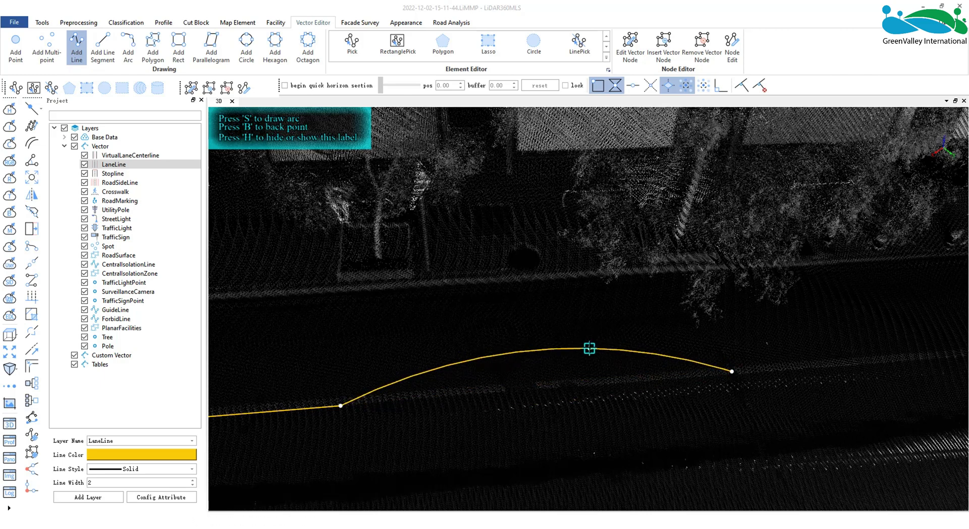
pyautogui.click(531, 340)
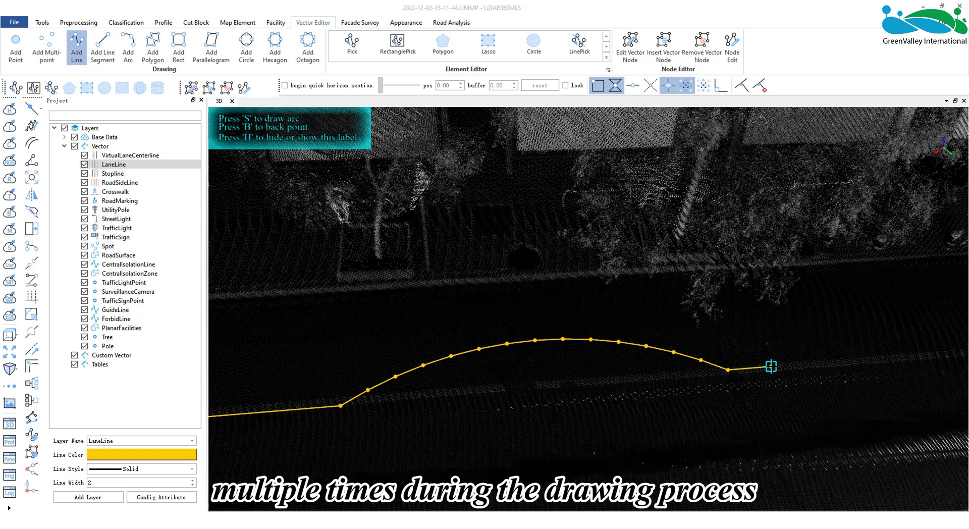
pyautogui.moveTo(771, 364)
pyautogui.mouseDown()
pyautogui.moveTo(737, 363)
pyautogui.moveTo(822, 346)
pyautogui.mouseUp()
pyautogui.moveTo(650, 373); pyautogui.dragTo(599, 400)
pyautogui.moveTo(705, 397)
pyautogui.mouseDown()
pyautogui.moveTo(454, 391)
pyautogui.moveTo(506, 471)
pyautogui.moveTo(538, 425)
pyautogui.moveTo(529, 418)
pyautogui.mouseUp()
# Trace two dashed lane markings as two-point line segments on LaneLine
pyautogui.click(103, 48)
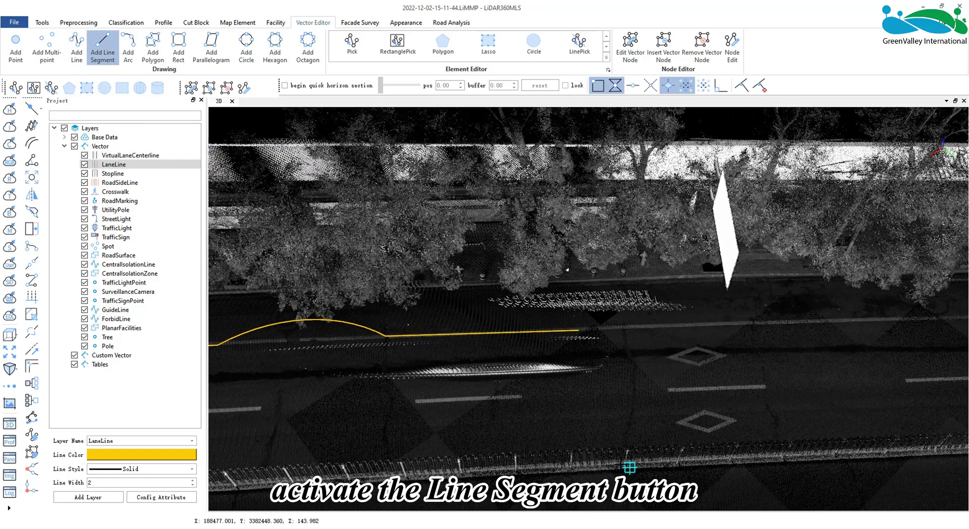
pyautogui.moveTo(527, 445); pyautogui.dragTo(505, 448)
pyautogui.click(354, 413)
pyautogui.click(503, 399)
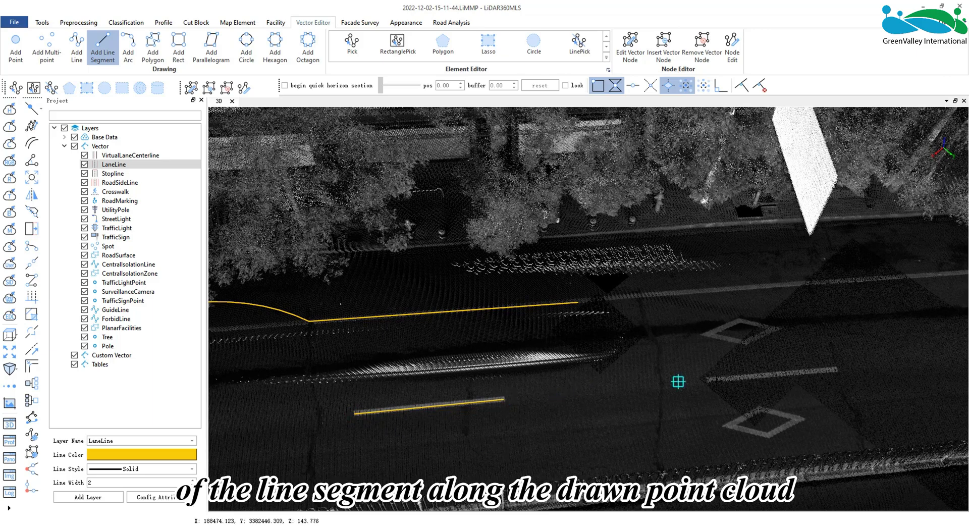
pyautogui.moveTo(698, 382); pyautogui.dragTo(510, 383)
pyautogui.click(512, 382)
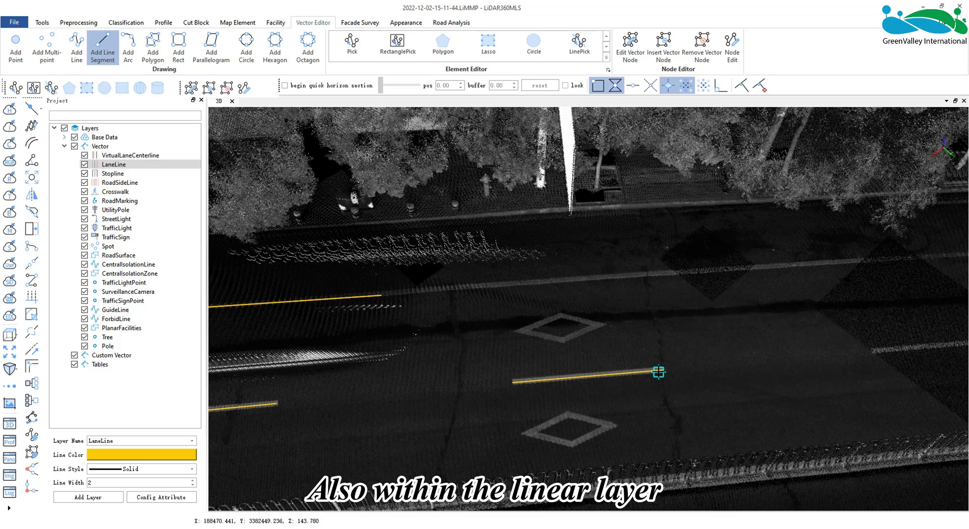
pyautogui.click(658, 372)
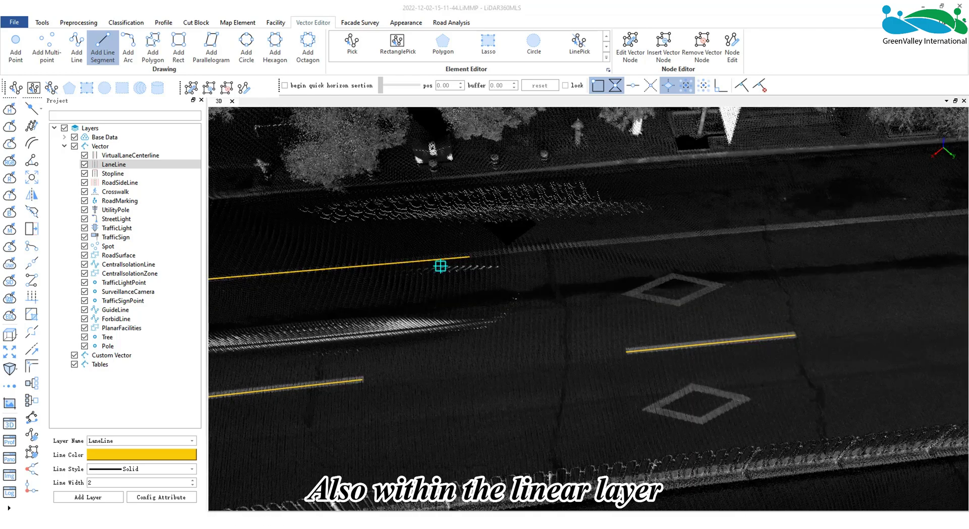
# Draw an arc along the curved lane edge through its end and middle points
pyautogui.click(128, 46)
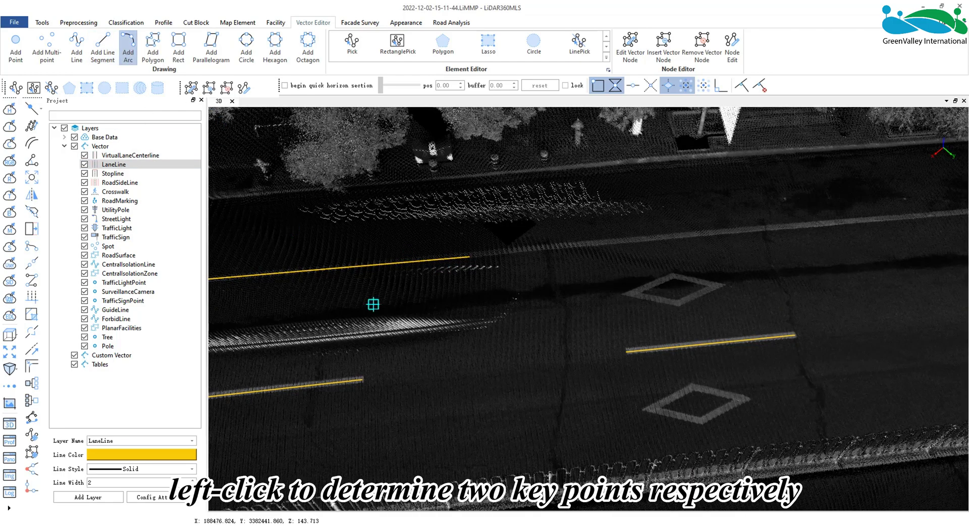
pyautogui.moveTo(372, 331); pyautogui.dragTo(372, 264)
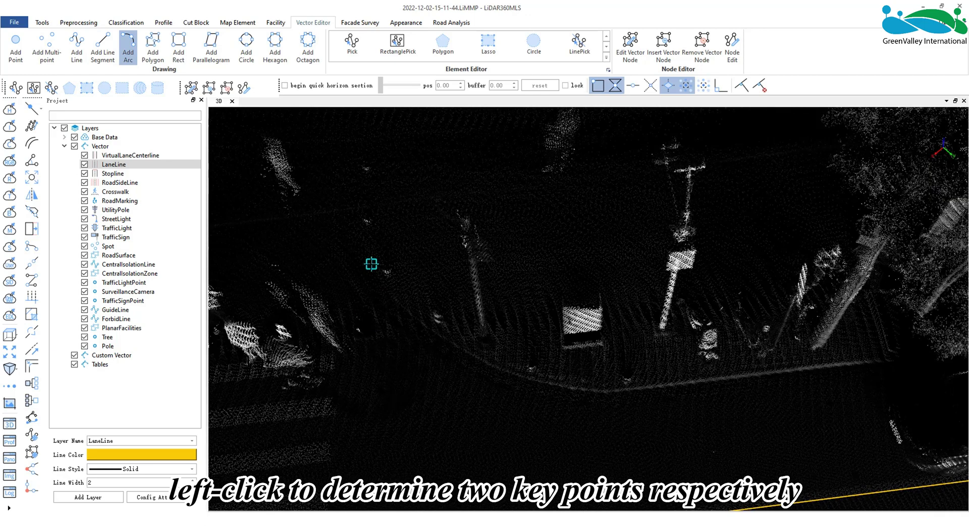
pyautogui.click(606, 393)
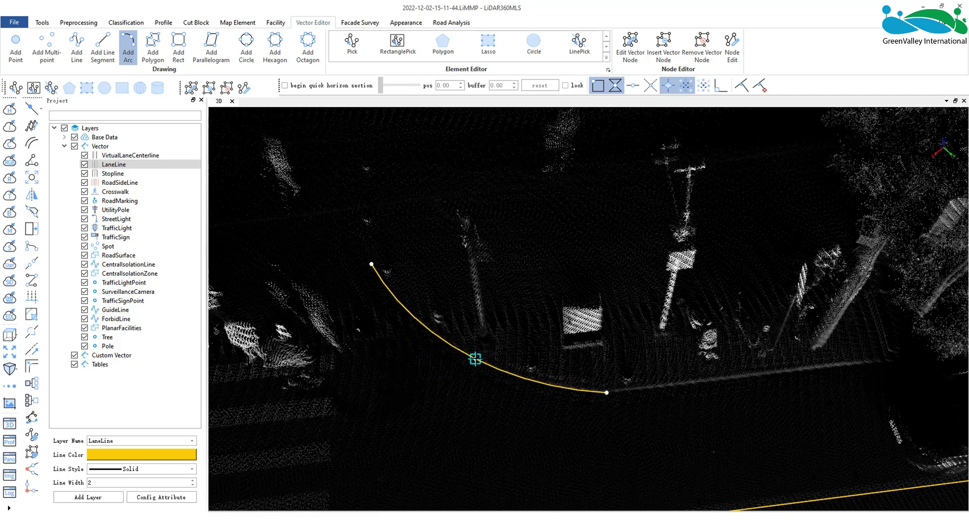
pyautogui.click(475, 358)
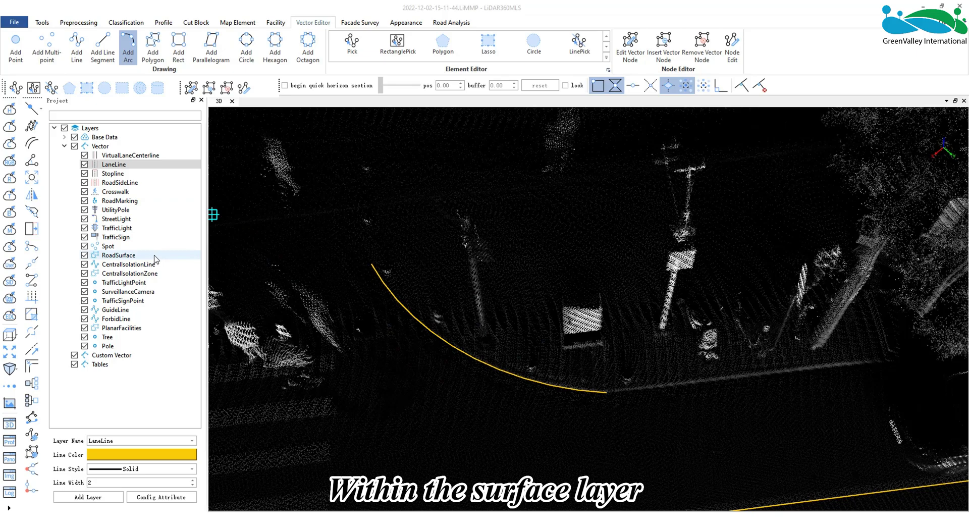
# Start a RoadSurface polygon at the diamond's top and right corners, removing one vertex with BackPoint
pyautogui.click(188, 255)
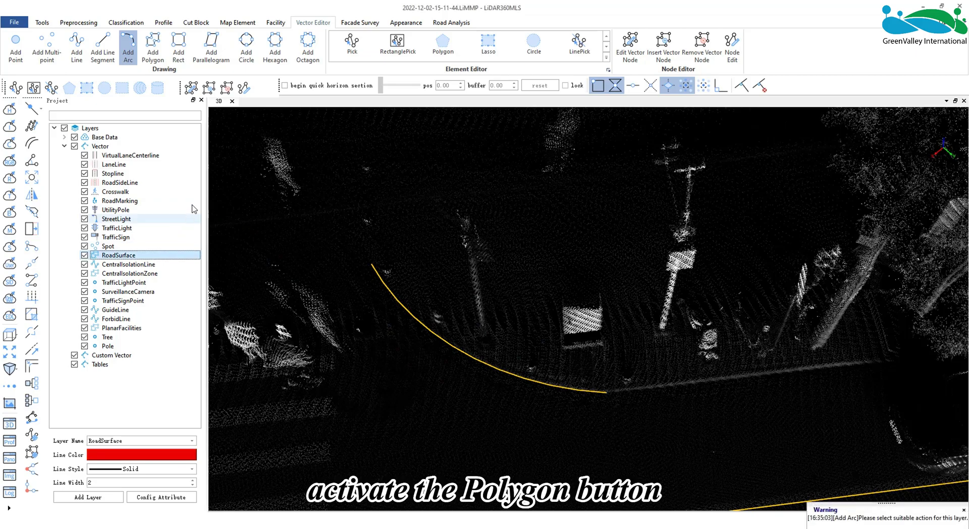
pyautogui.click(153, 46)
pyautogui.moveTo(389, 443); pyautogui.dragTo(429, 286, button='right')
pyautogui.scroll(-3, 429, 286)
pyautogui.scroll(3, 372, 328)
pyautogui.click(432, 305)
pyautogui.click(482, 327)
pyautogui.rightClick(437, 354)
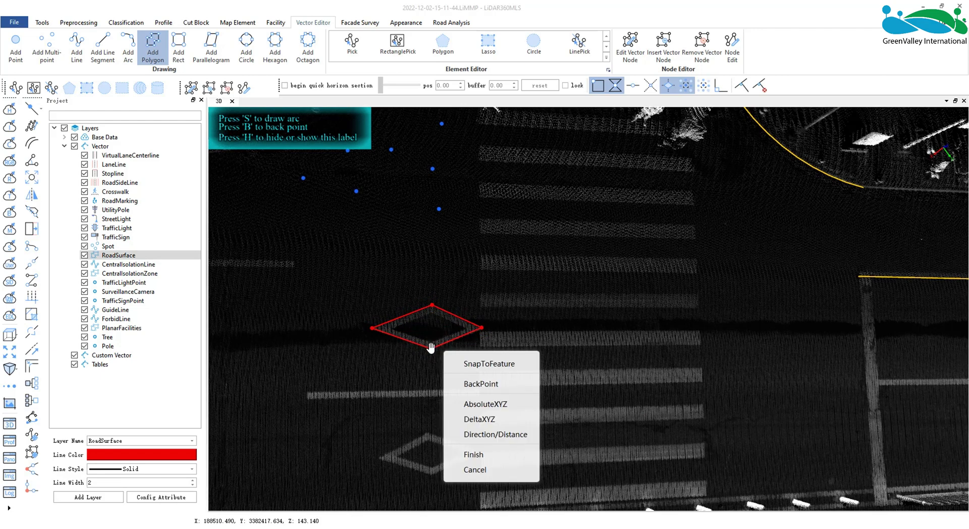
pyautogui.click(482, 384)
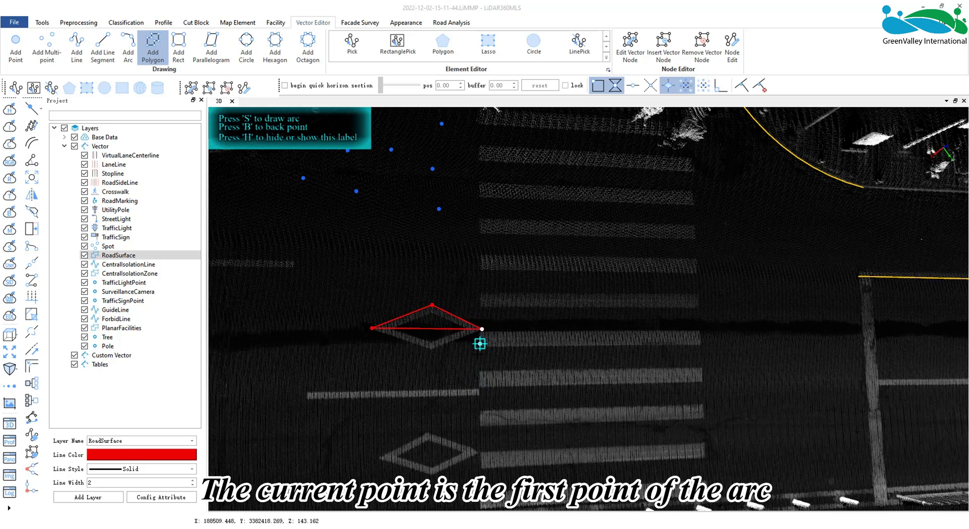
# Add a curved arc edge and two lower vertices, then close the polygon
pyautogui.click(480, 389)
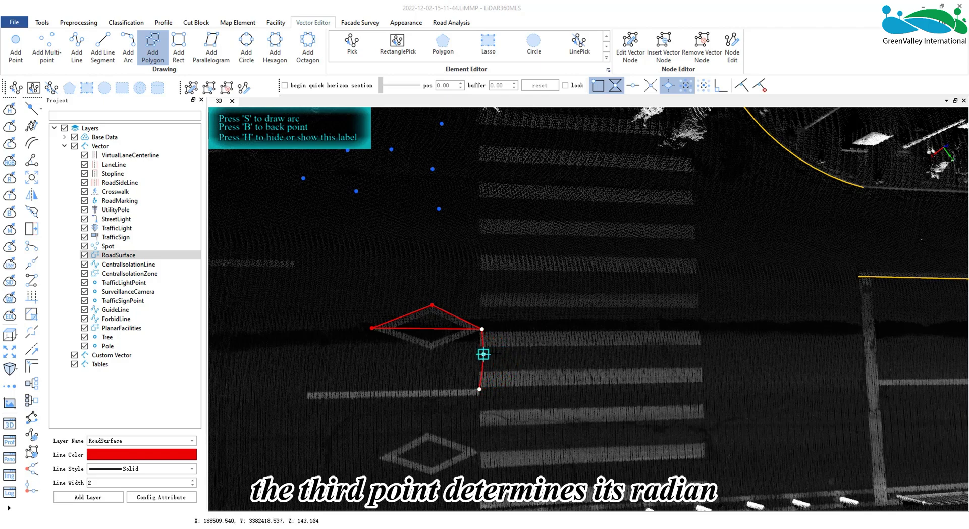
pyautogui.click(514, 358)
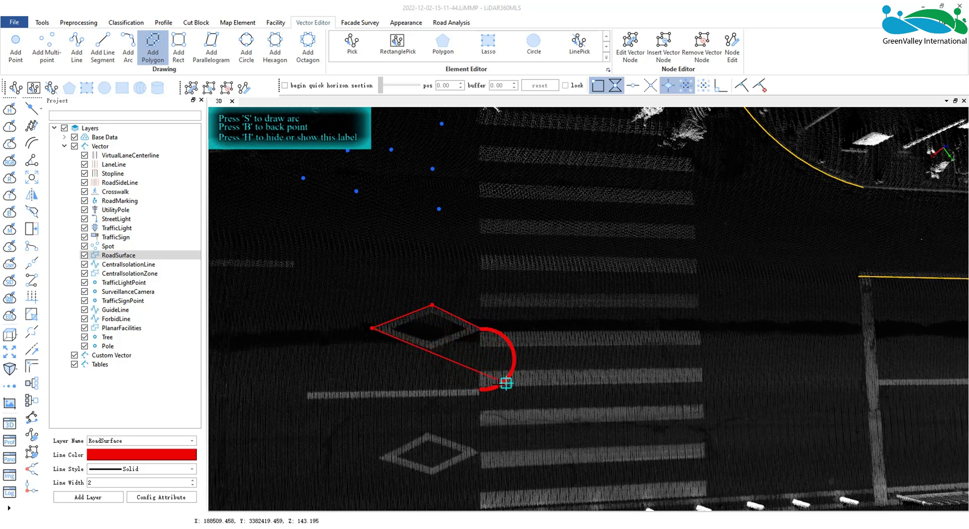
pyautogui.click(442, 390)
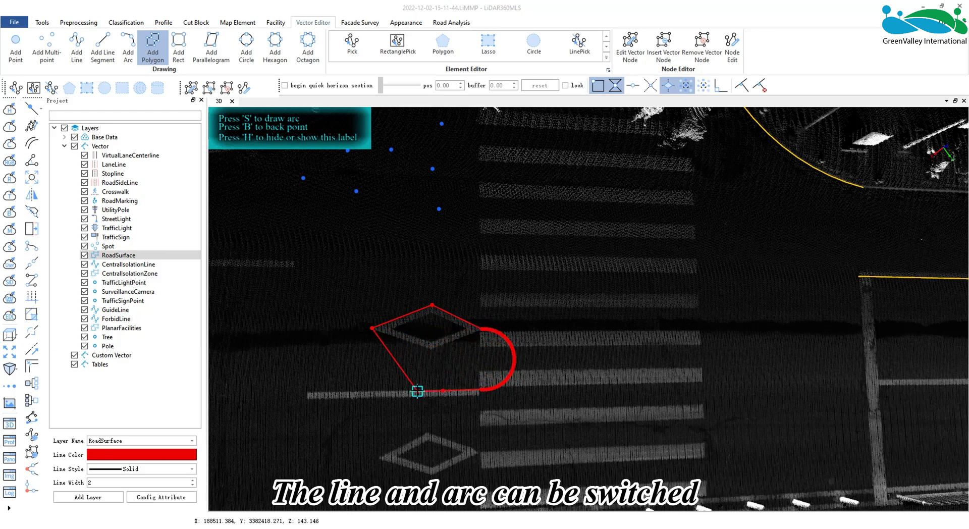
pyautogui.click(378, 392)
pyautogui.doubleClick(428, 351)
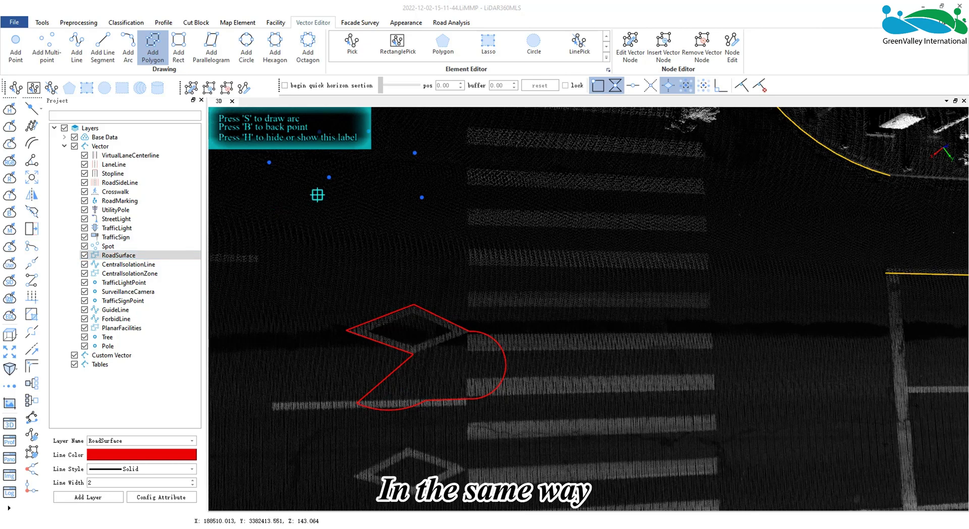
# Draw a rectangle around the crosswalk stripe from two nodes and a width point
pyautogui.click(179, 41)
pyautogui.click(178, 40)
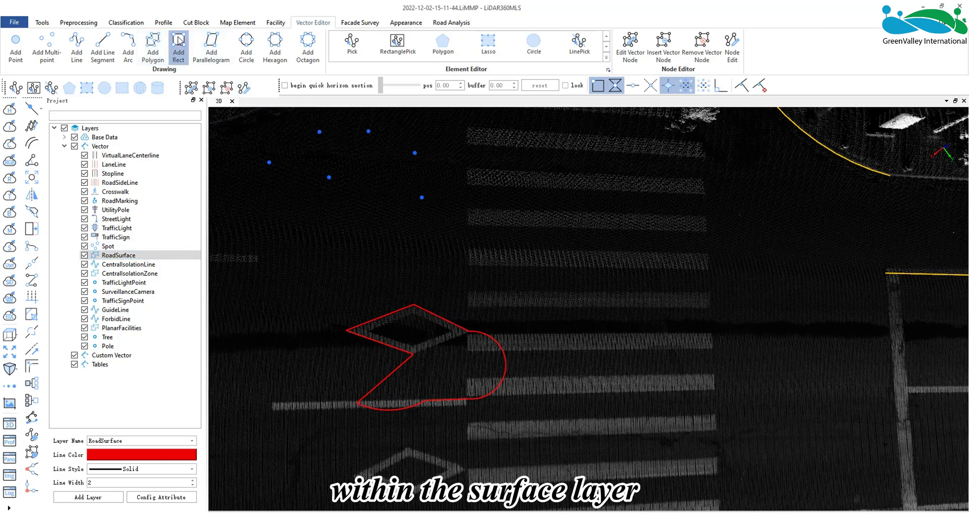
pyautogui.moveTo(417, 424); pyautogui.dragTo(372, 350, button='right')
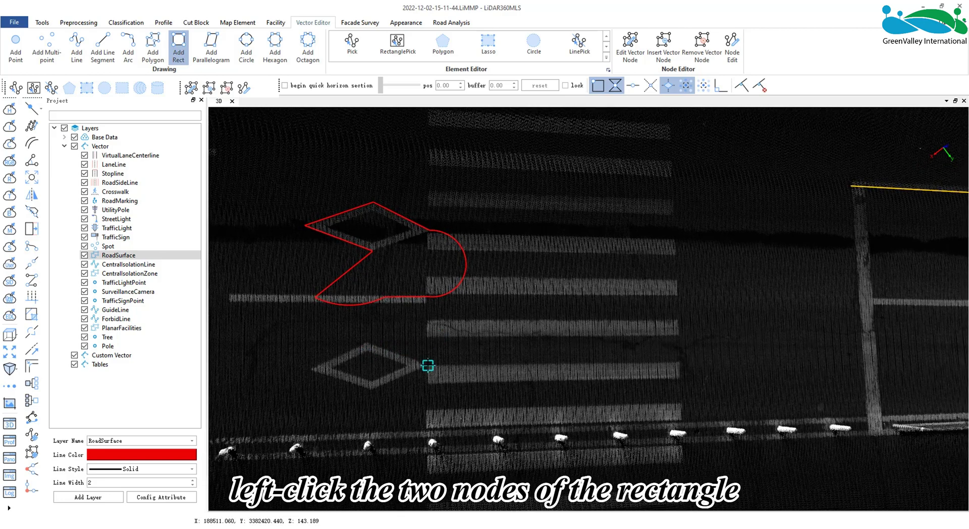
pyautogui.click(427, 365)
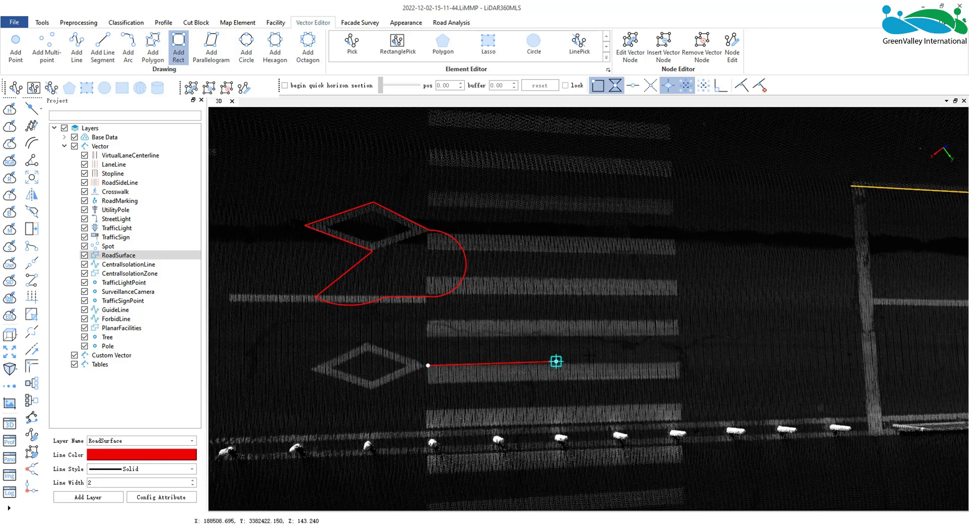
pyautogui.click(677, 363)
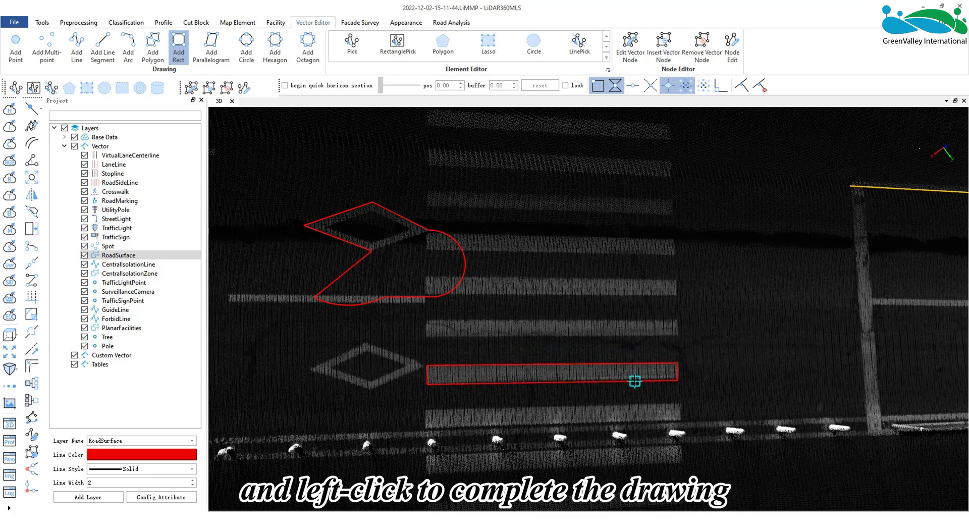
pyautogui.click(634, 381)
# Draw a parallelogram around the adjacent diamond marking from three points
pyautogui.click(211, 48)
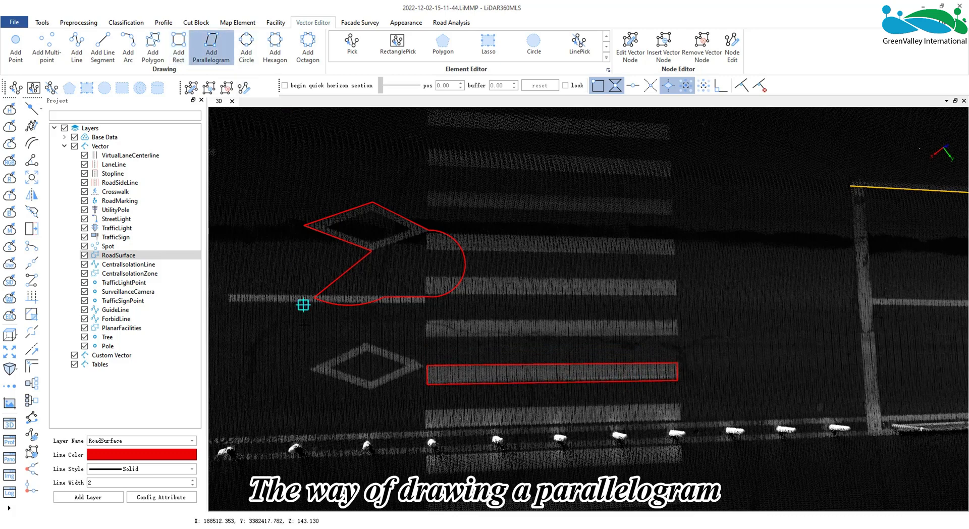
pyautogui.click(308, 369)
pyautogui.click(366, 344)
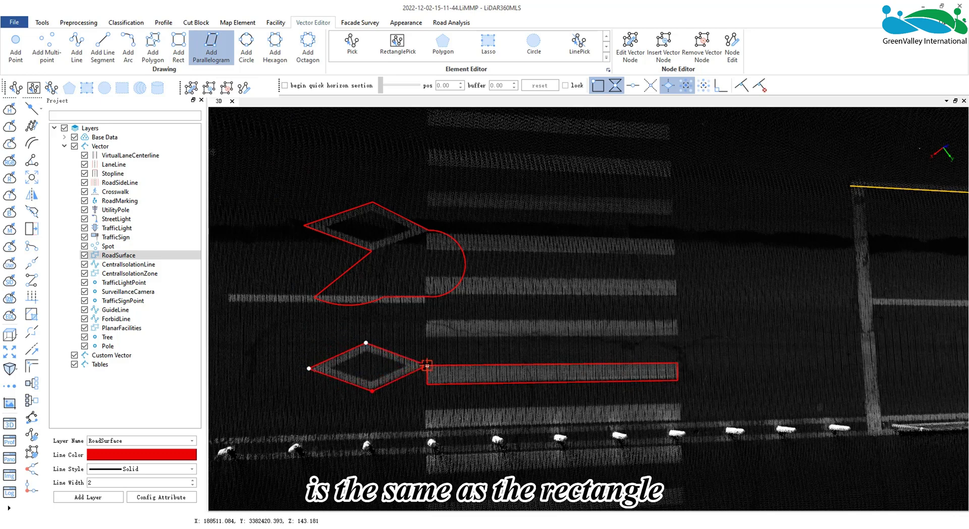
pyautogui.click(423, 363)
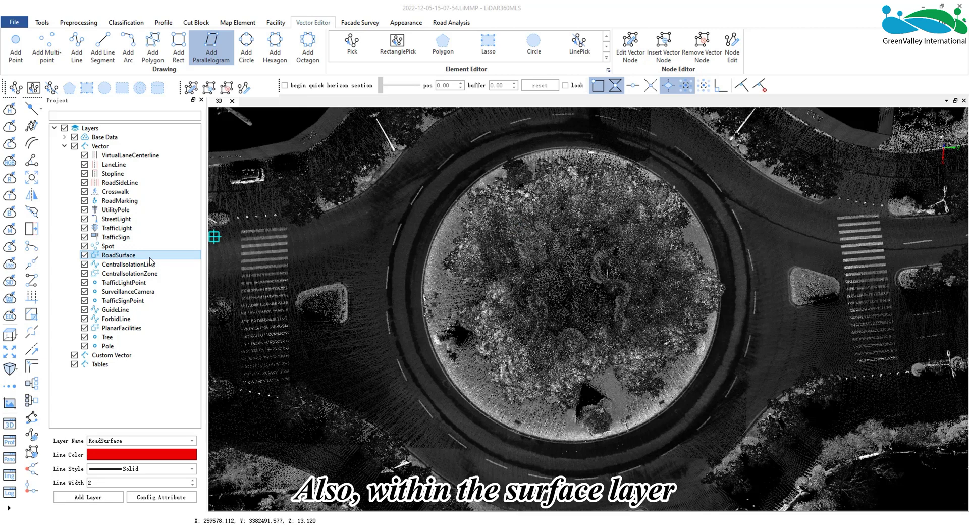
# Draw a circle spanning the roundabout island's left and right edges
pyautogui.click(244, 48)
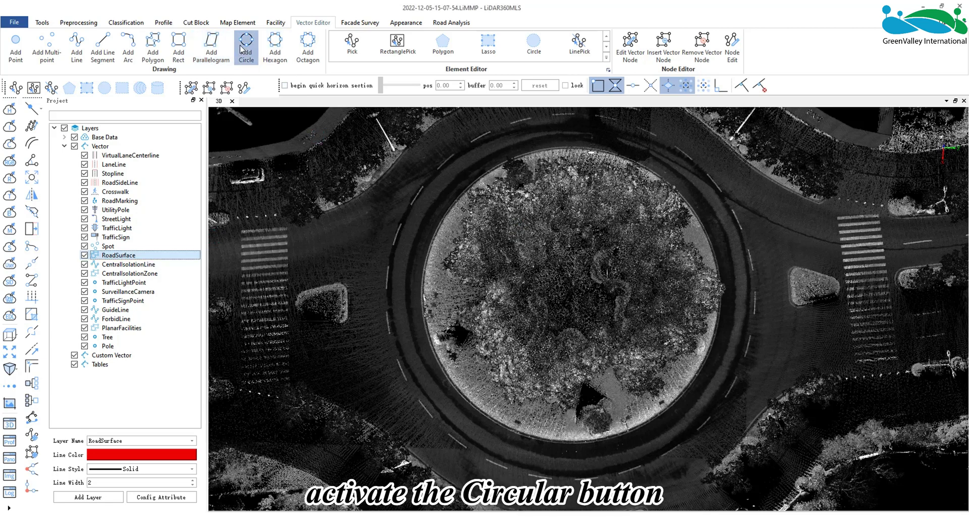
pyautogui.click(420, 292)
pyautogui.click(720, 307)
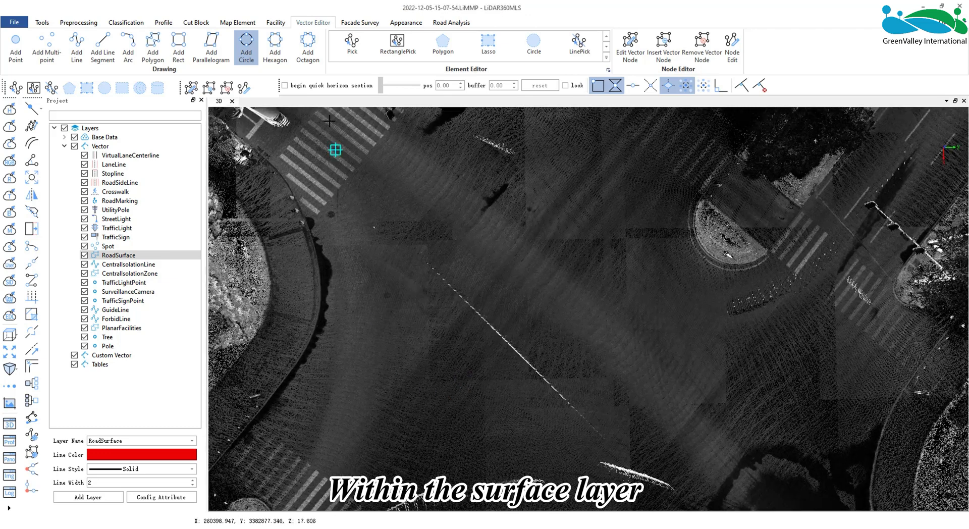
# Draw a red RoadSurface hexagon in the intersection, then make PlanarFacilities the active layer
pyautogui.click(277, 46)
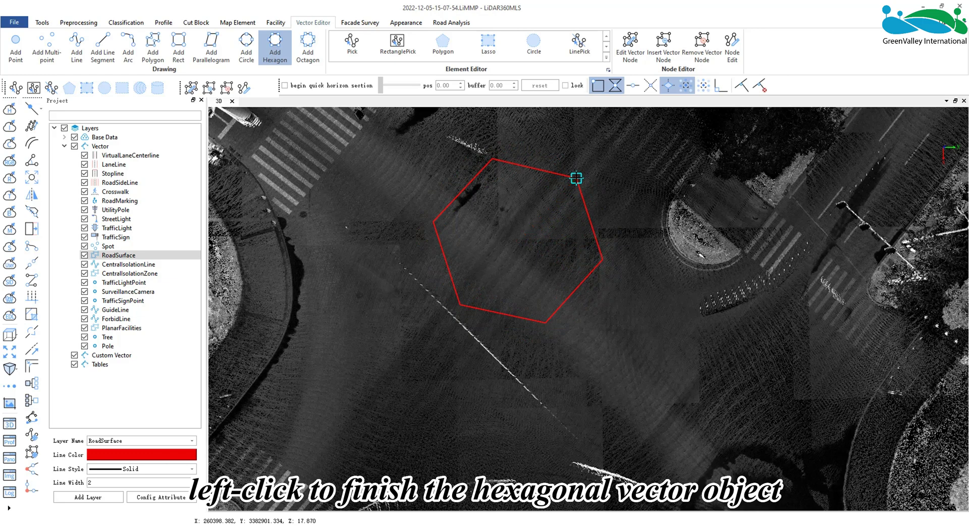
pyautogui.click(464, 208)
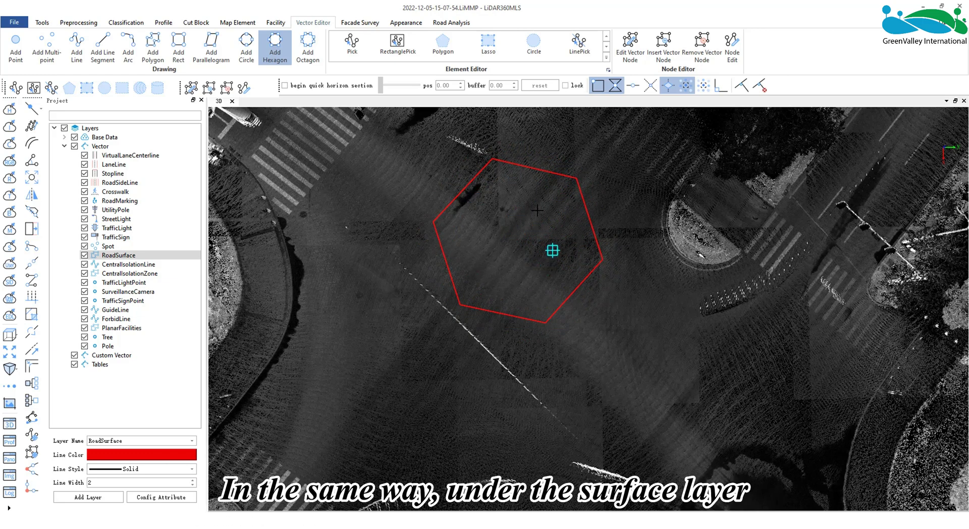
pyautogui.click(121, 328)
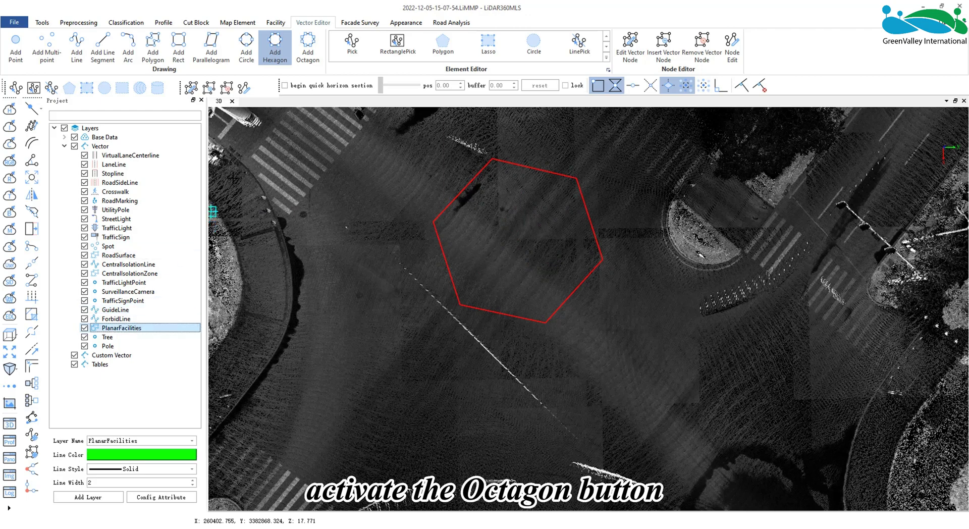
# Start a green PlanarFacilities octagon by placing its centre point beside the red hexagon
pyautogui.click(313, 59)
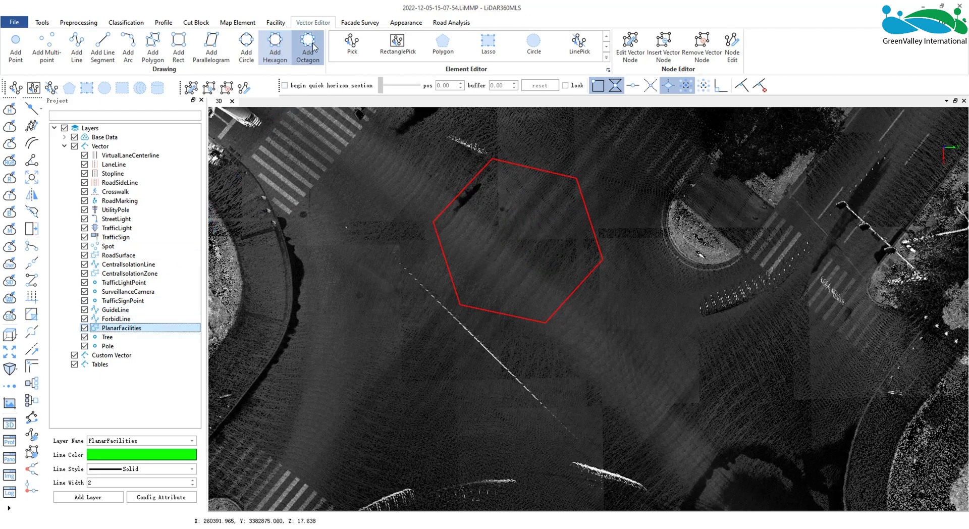
pyautogui.click(664, 371)
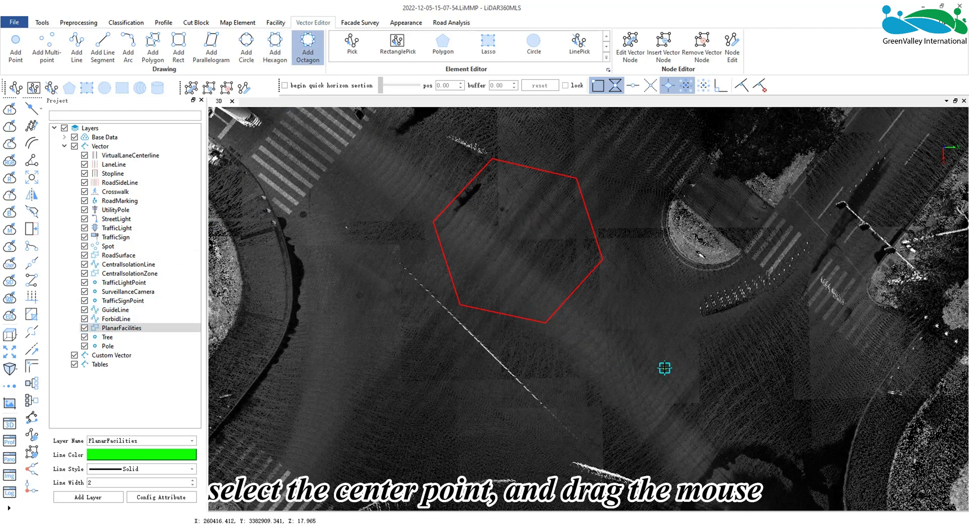
pyautogui.moveTo(670, 370); pyautogui.dragTo(612, 337, button='middle')
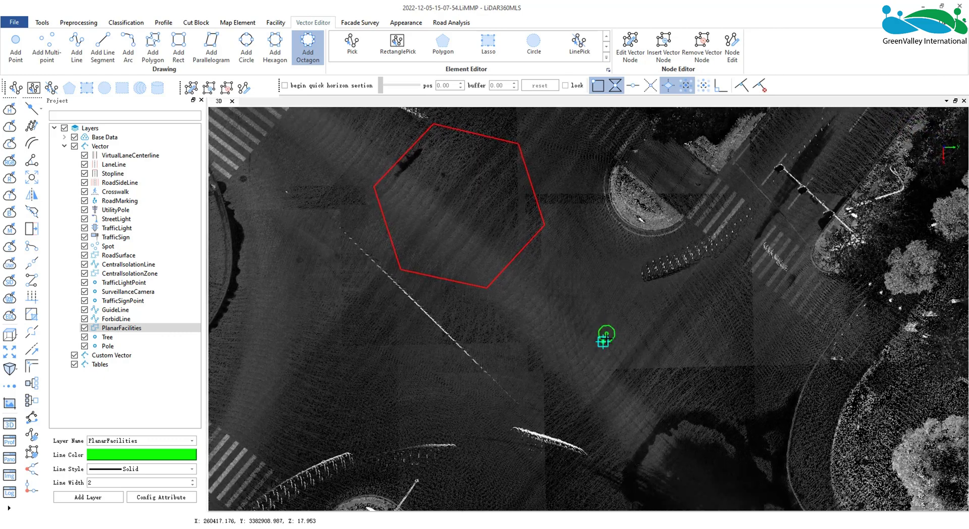